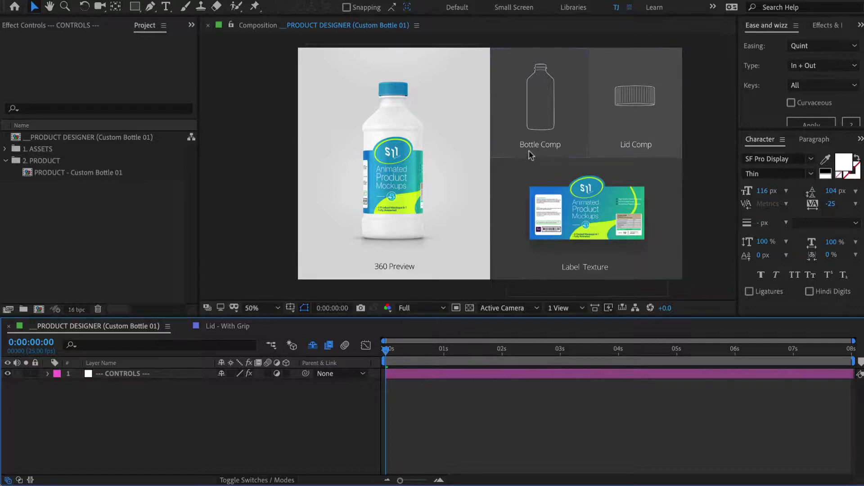
- View the Bottle, Lid, Label Texture and 360 Preview panels, then show the CONTROLS layer's Custom Prd Designer 01 settings
left_click(554, 101)
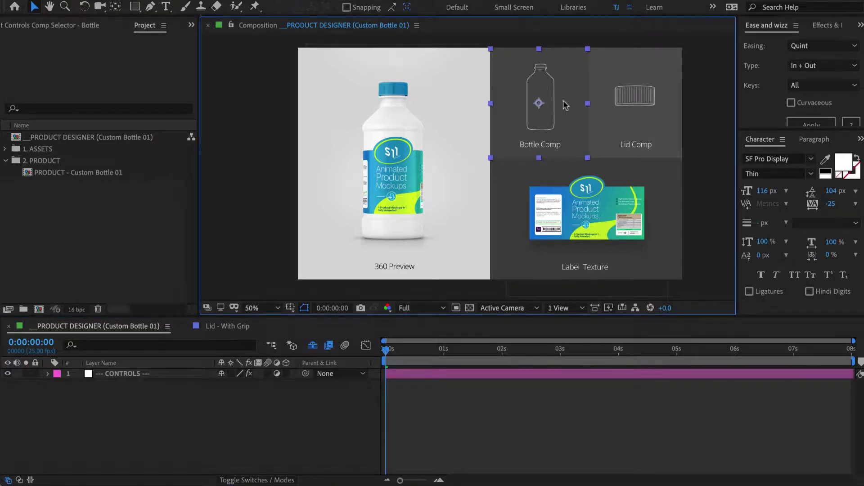
left_click(612, 105)
left_click(564, 256)
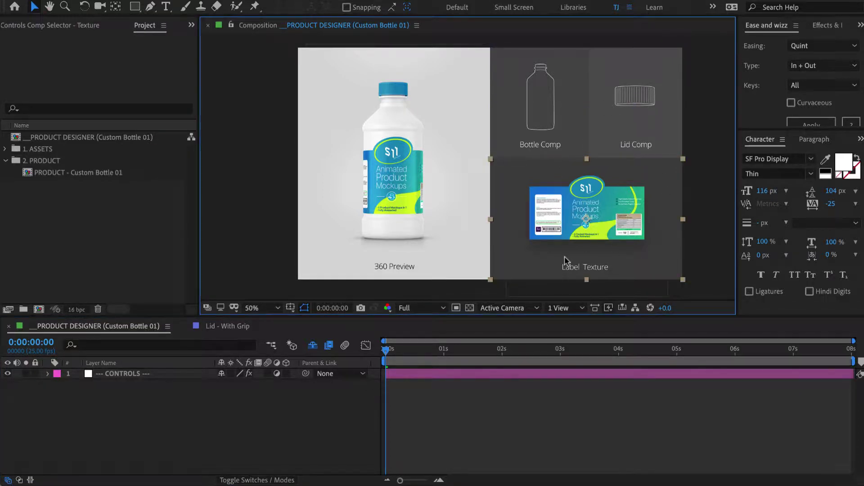
left_click(458, 223)
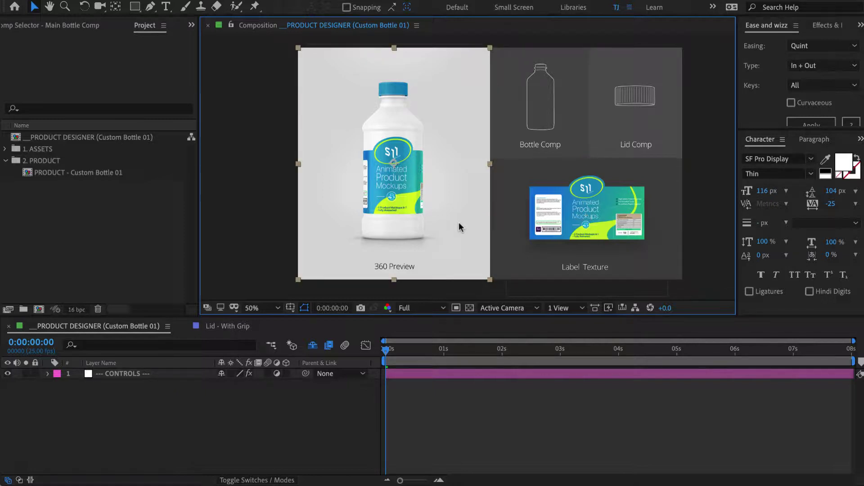
left_click(132, 377)
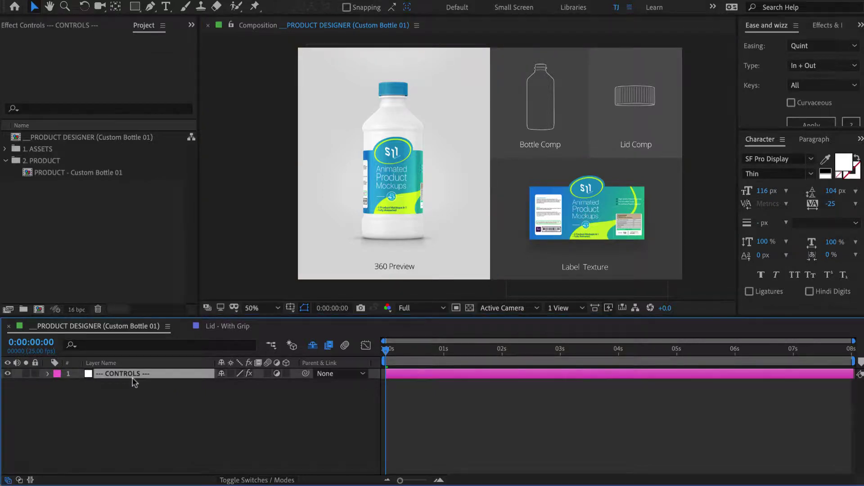
left_click(67, 26)
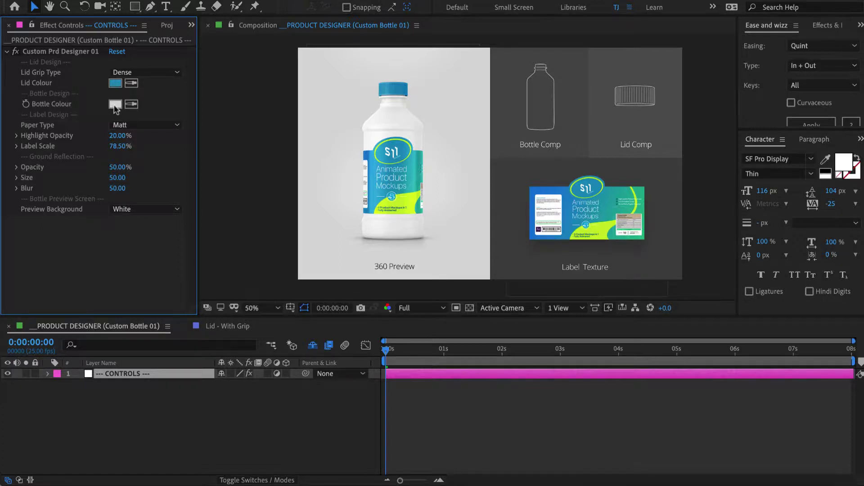
- Keep Lid Grip Type at Dense and Paper Type at Matt
left_click(125, 72)
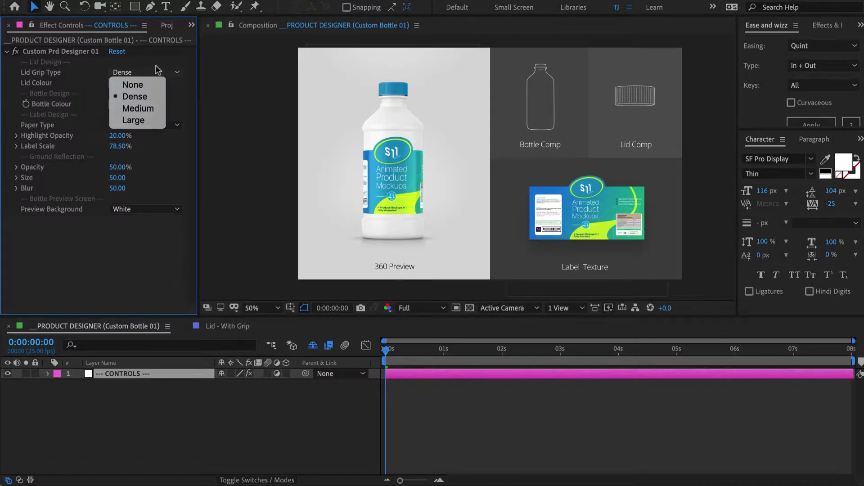
left_click(158, 68)
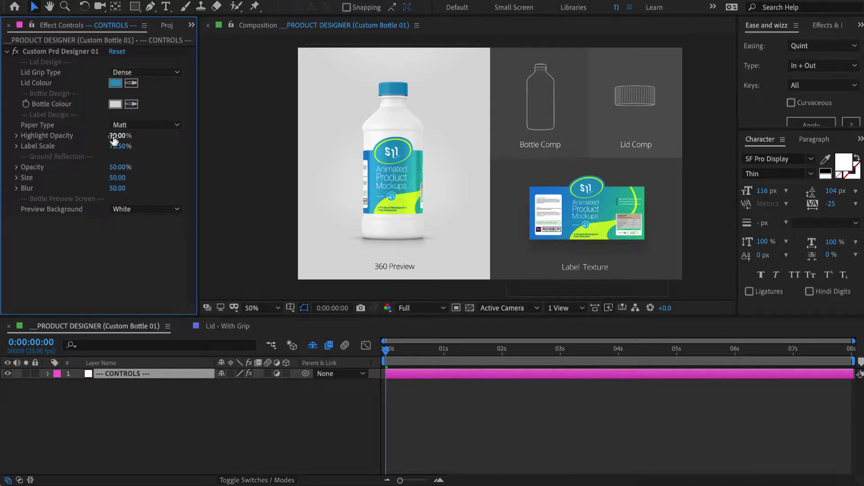
left_click(124, 126)
left_click(175, 117)
- Set Preview Background to Hospital and deselect the CONTROLS layer
left_click(119, 209)
left_click(135, 235)
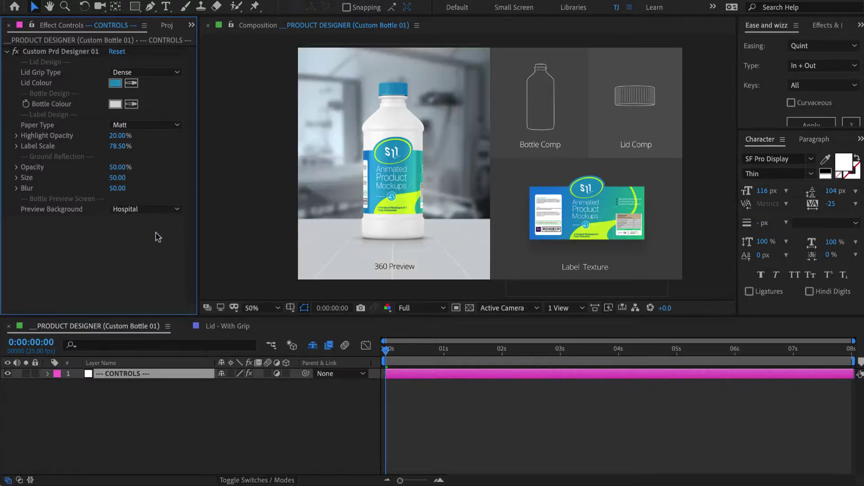
left_click(238, 408)
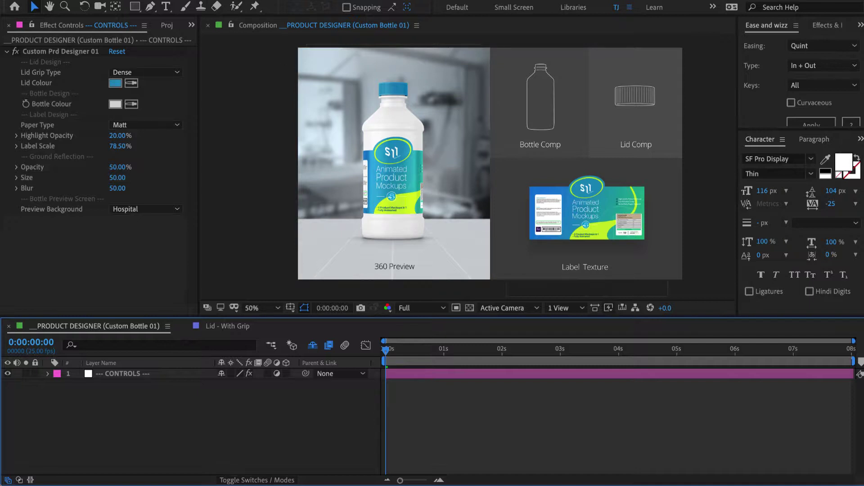
- Open the recent project Product Shots.aep without saving the current project
left_click(101, 0)
mouse_move(153, 36)
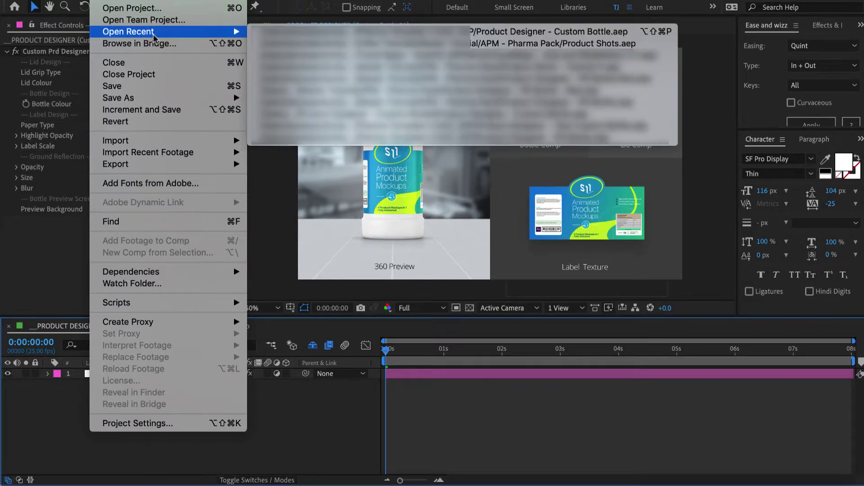
left_click(326, 43)
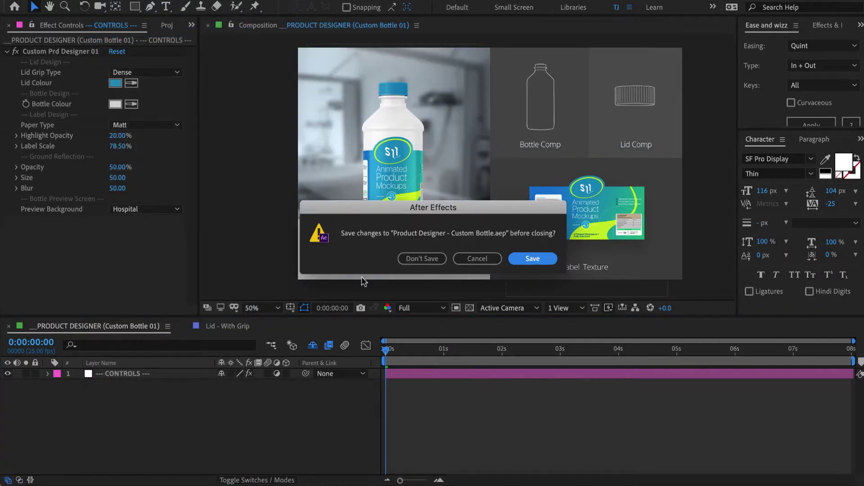
left_click(423, 260)
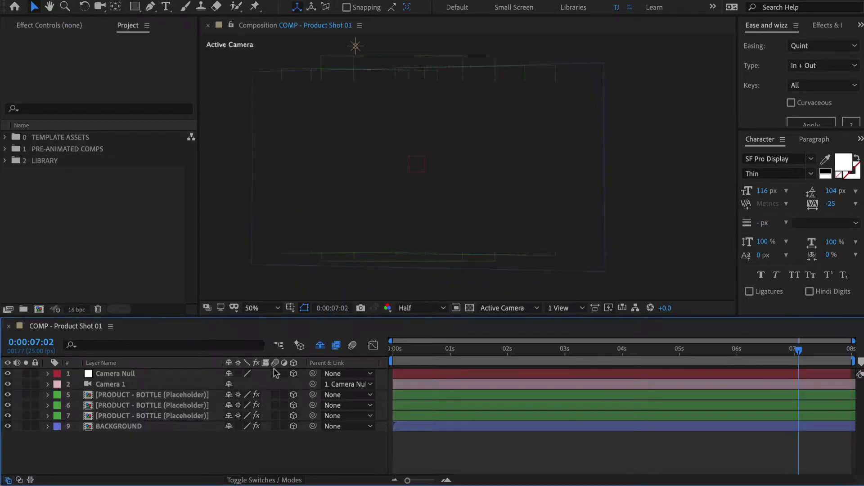
- Scrub Product Shot 01 from 3:24 to 5:19 and back to about 4:01 to view the placeholder bottles
left_click(620, 351)
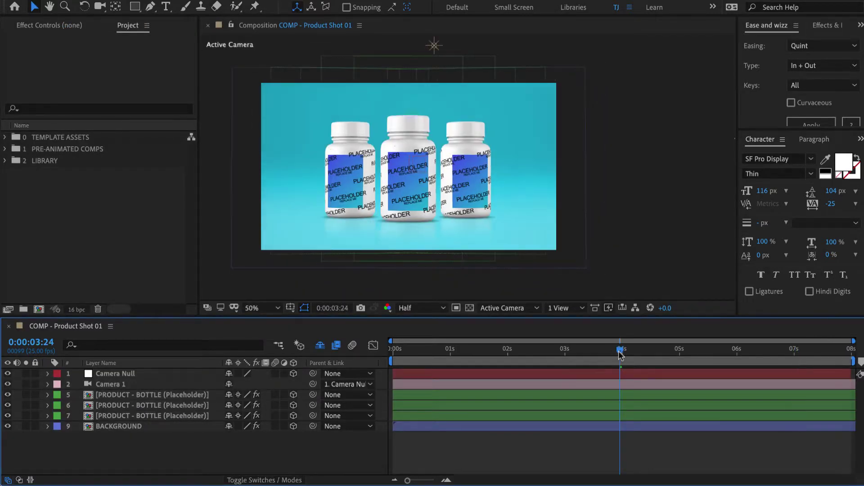
left_click(644, 351)
left_click(661, 350)
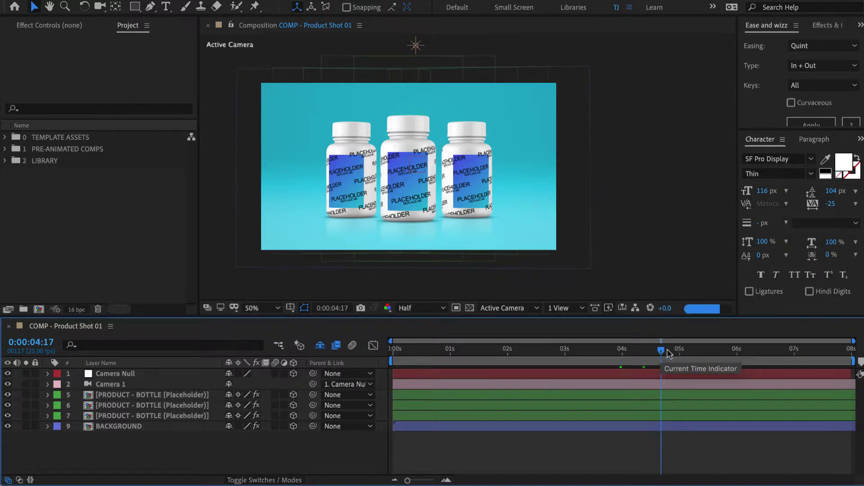
left_click(694, 350)
left_click(722, 350)
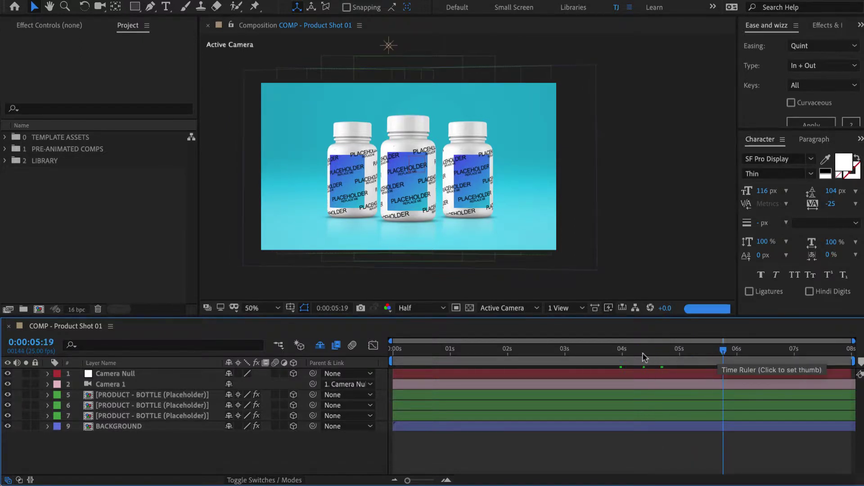
left_click(623, 350)
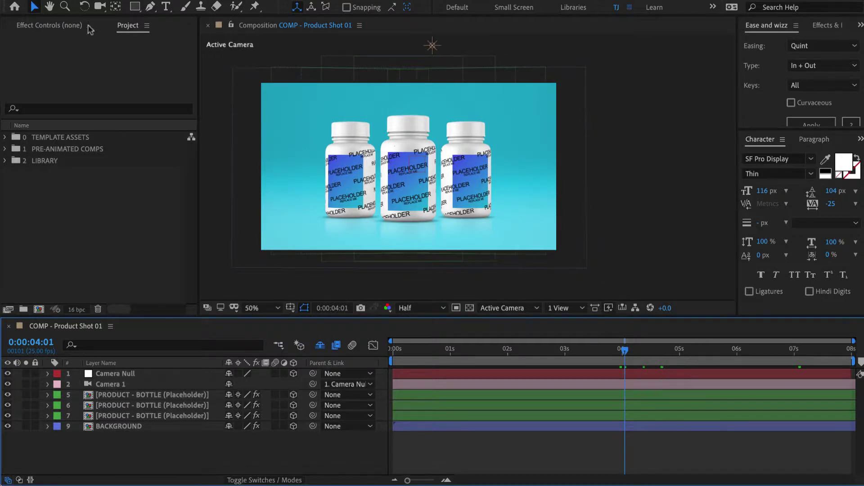
- Import the Product Designer - Custom Bottle project file
left_click(103, 1)
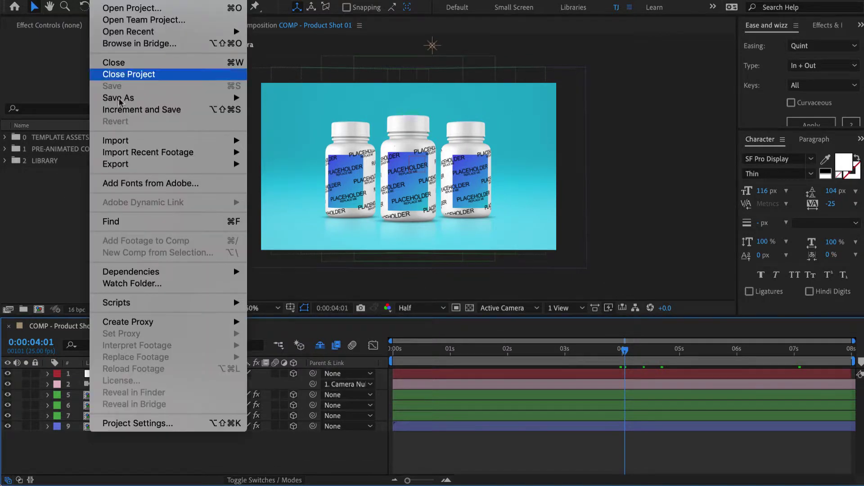
mouse_move(135, 141)
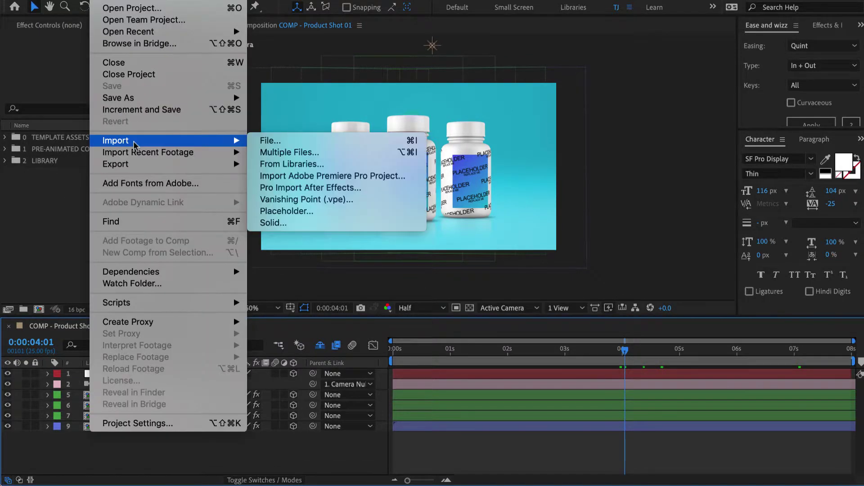
left_click(273, 141)
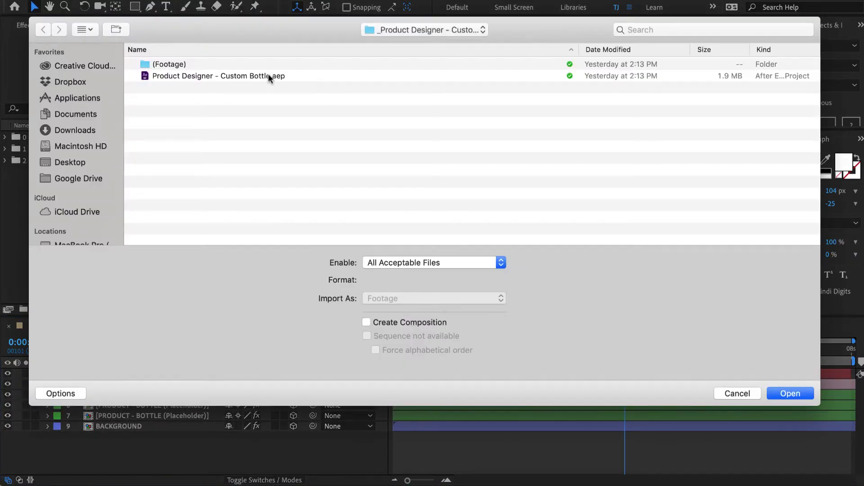
left_click(255, 76)
left_click(806, 392)
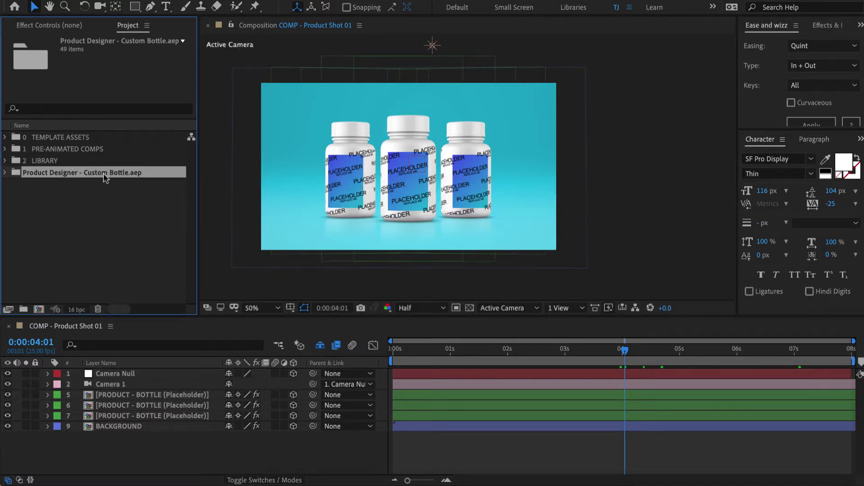
- Drop '.aep' from the folder name, expand it, collapse 1. ASSETS and select PRODUCT - Custom Bottle 01
key("Return")
key("Right")
key("BackSpace")
key("BackSpace")
key("BackSpace")
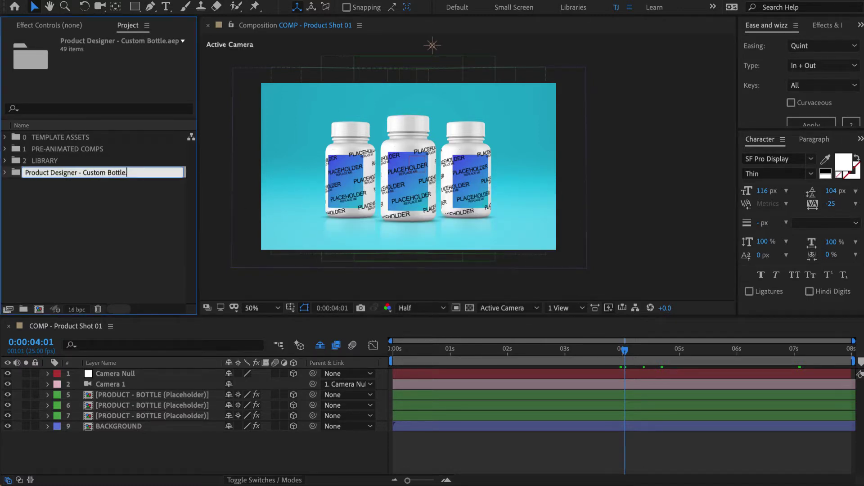
key("Return")
left_click(127, 185)
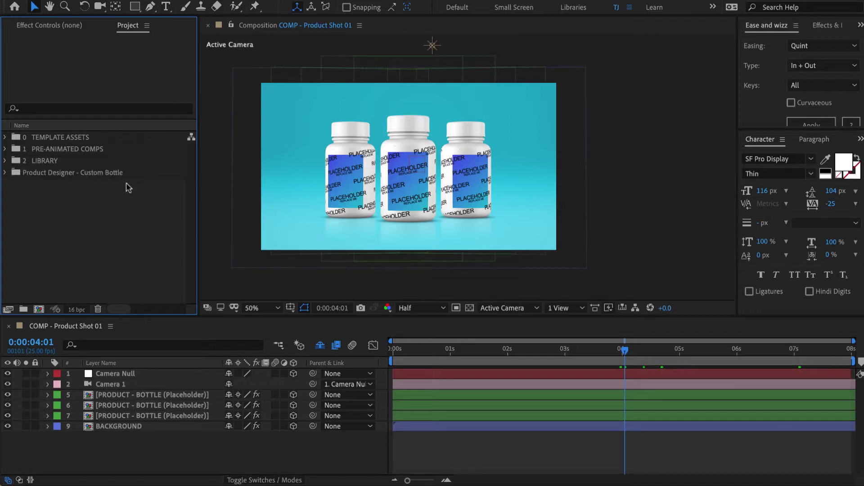
left_click(11, 172)
left_click(17, 196)
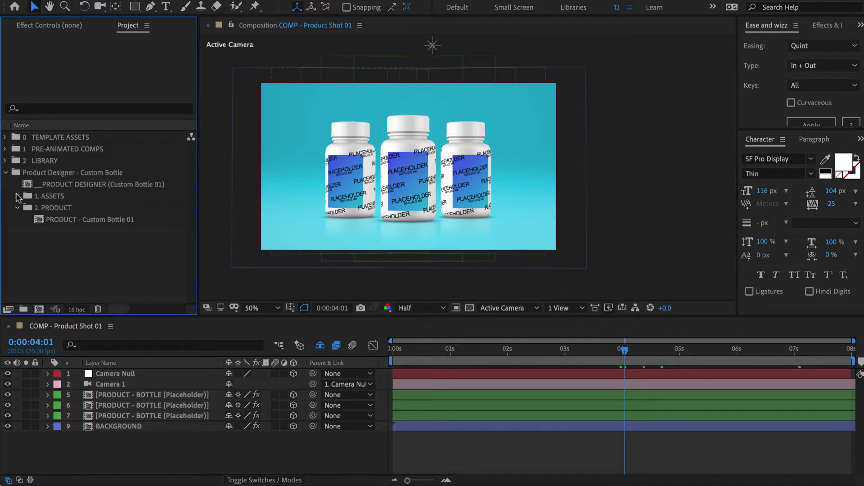
left_click(71, 220)
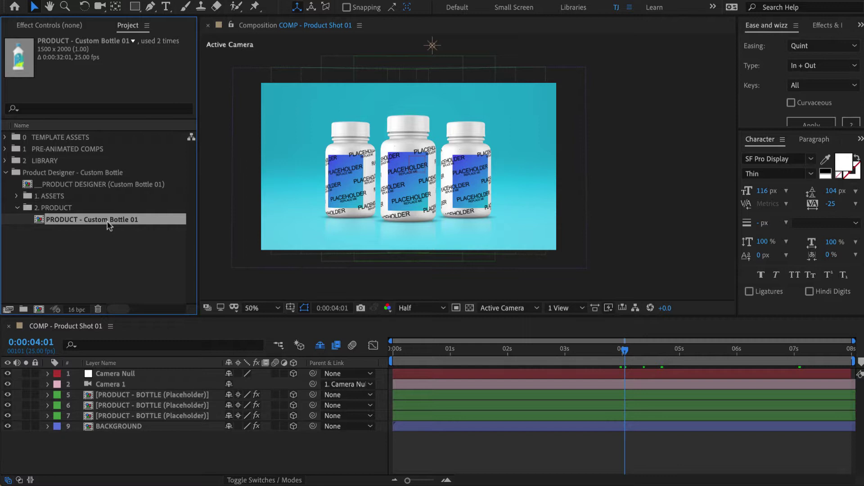
- Alt-drag PRODUCT - Custom Bottle 01 onto layer 5 to replace the middle placeholder bottle
left_click(128, 416)
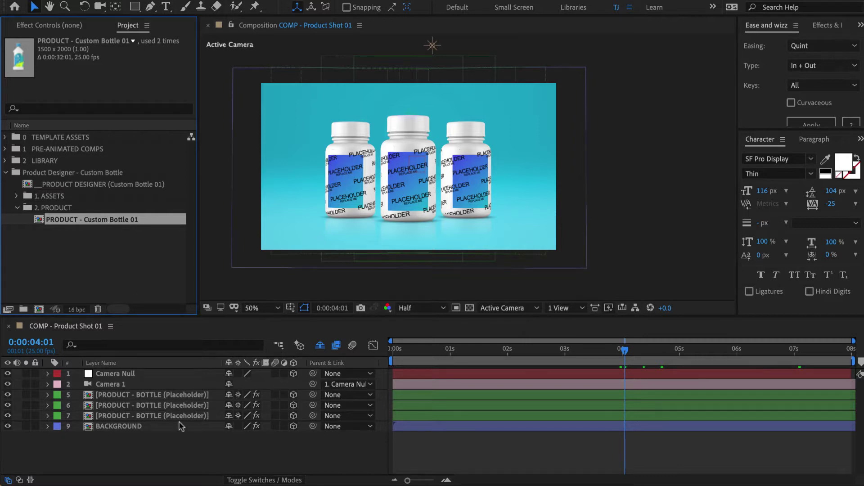
left_click(177, 396)
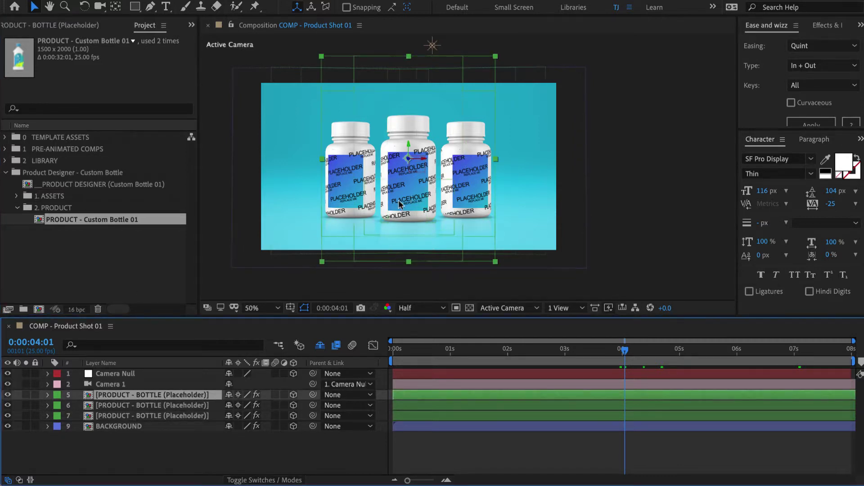
left_click(150, 258)
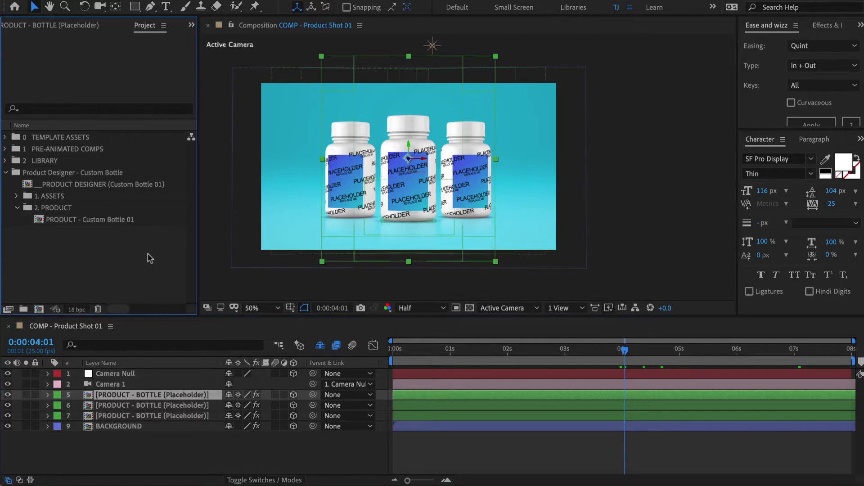
left_click(176, 395)
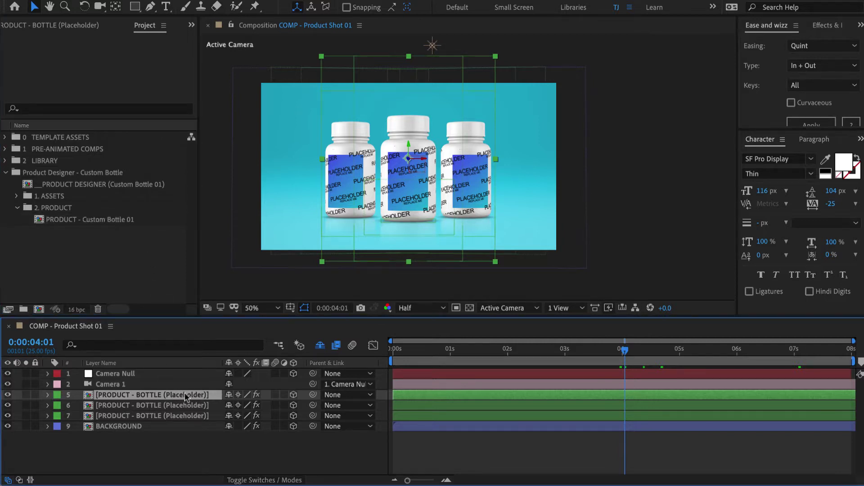
left_click(91, 220)
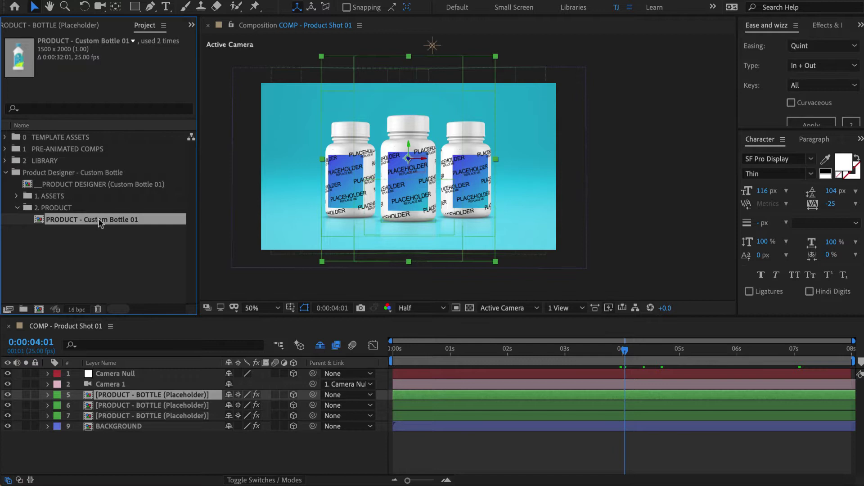
left_click_drag(97, 222, 174, 395)
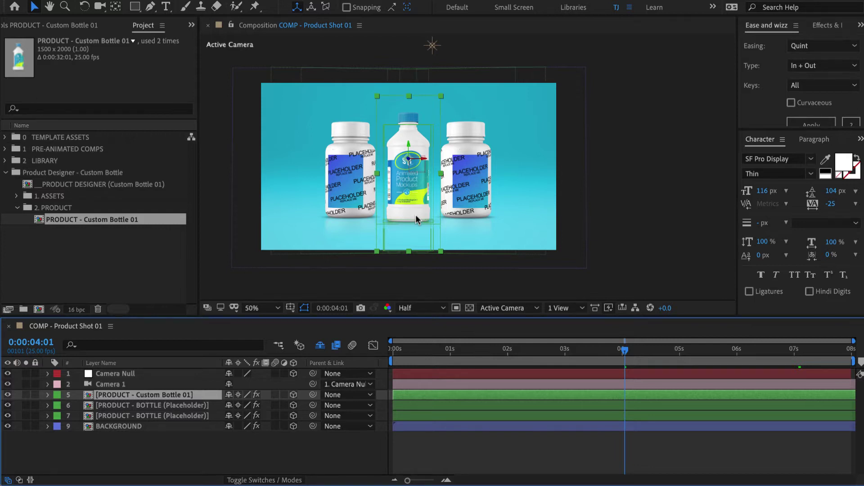
- Replace the layer 6 and 7 placeholders with the custom bottle comp
left_click(138, 404)
left_click(138, 415, "shift")
left_click_drag(98, 225, 137, 419)
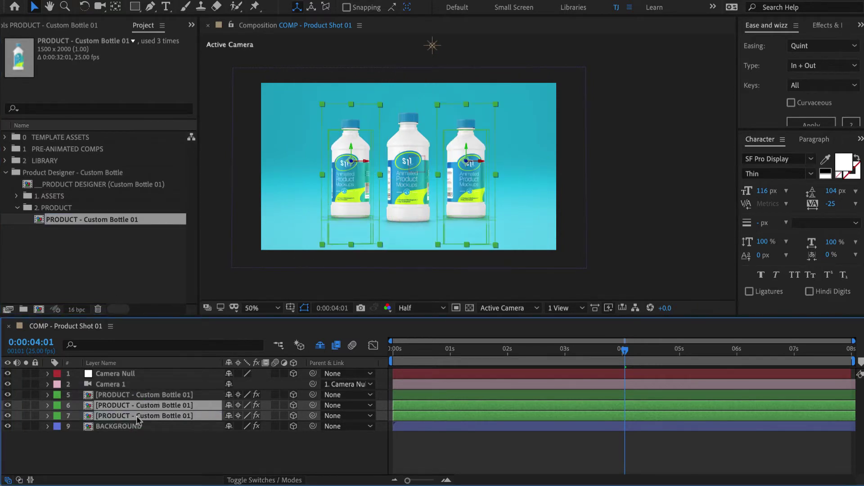
- Scale all three bottle layers to 65%
left_click(165, 396, "ctrl")
key("s")
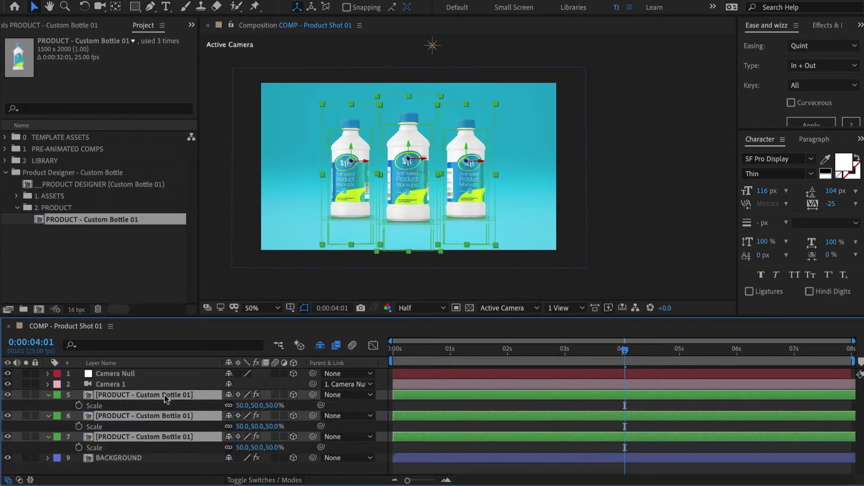
left_click(252, 405)
type("65")
key("Return")
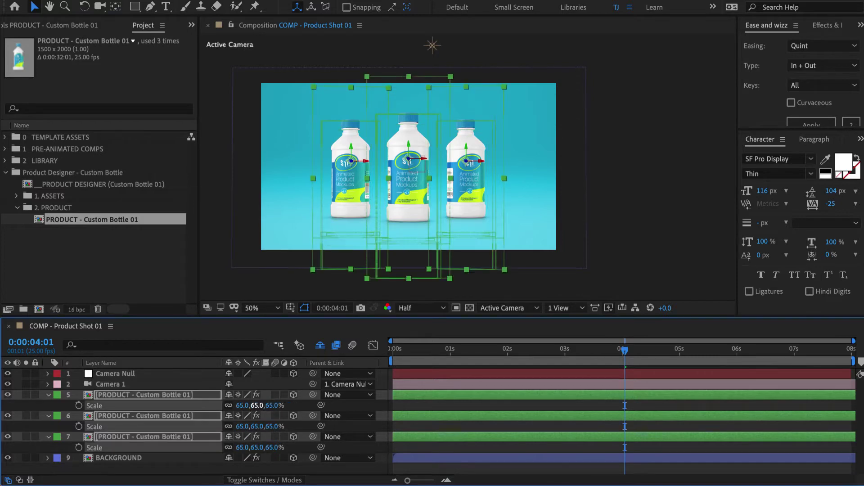
- Move the left and right bottles inward to group them tightly, then deselect all
left_click(155, 385)
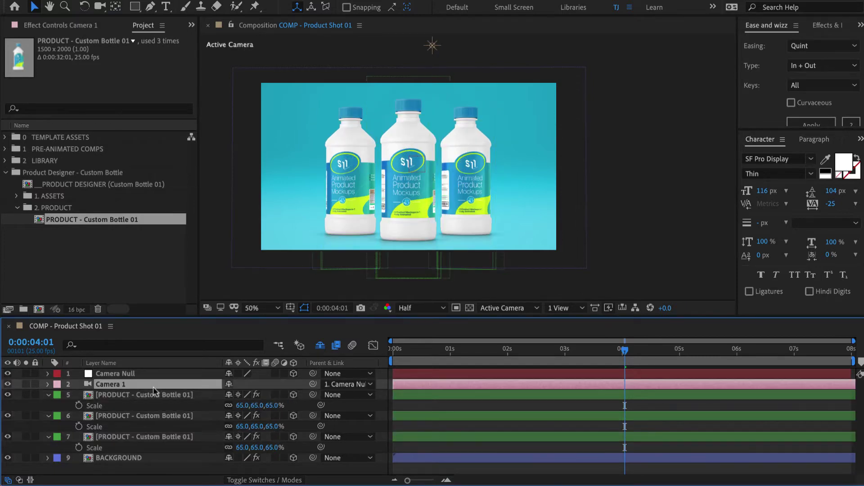
left_click(150, 418)
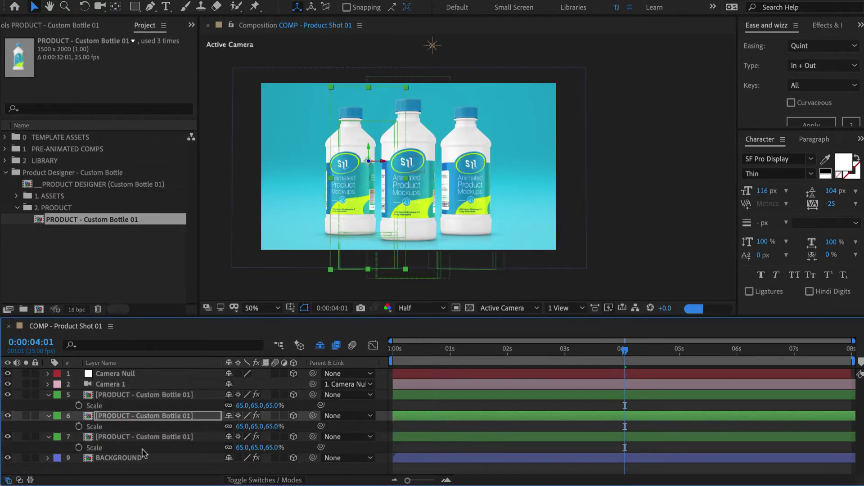
left_click(161, 436)
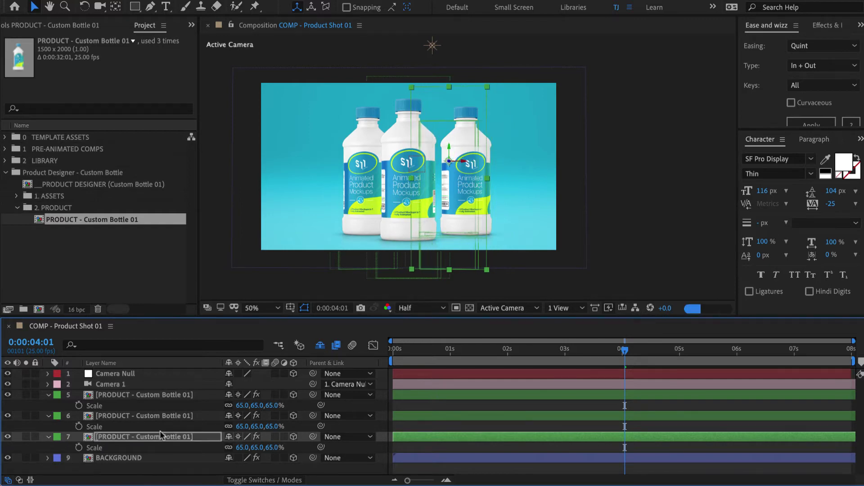
key("ctrl+shift+a")
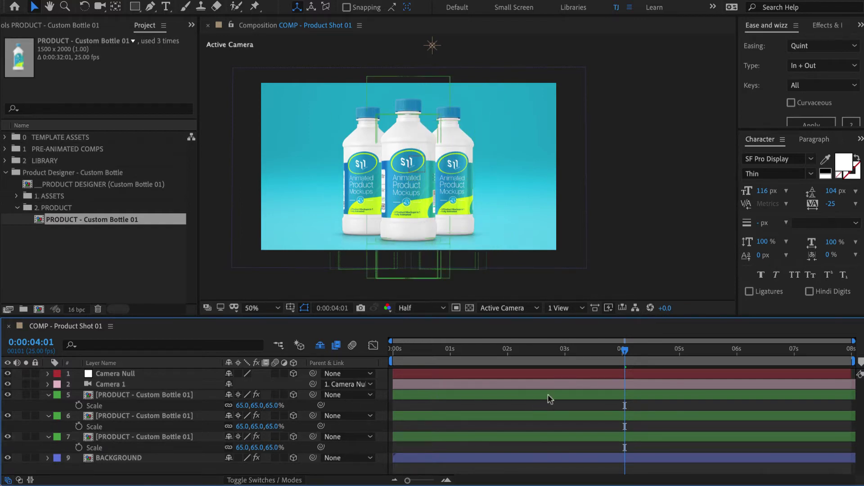
- Start the work area at 0:00:01:24, then scrub later into the camera move to check the bottles
left_click(506, 352)
key("b")
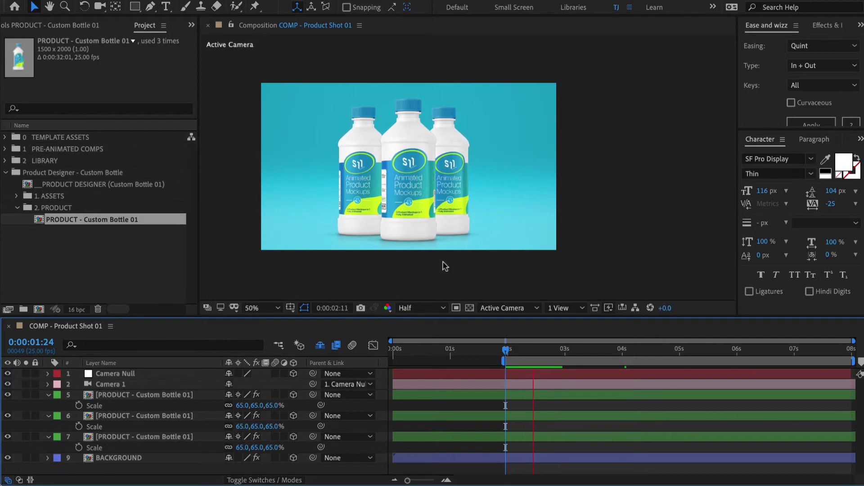
left_click(554, 348)
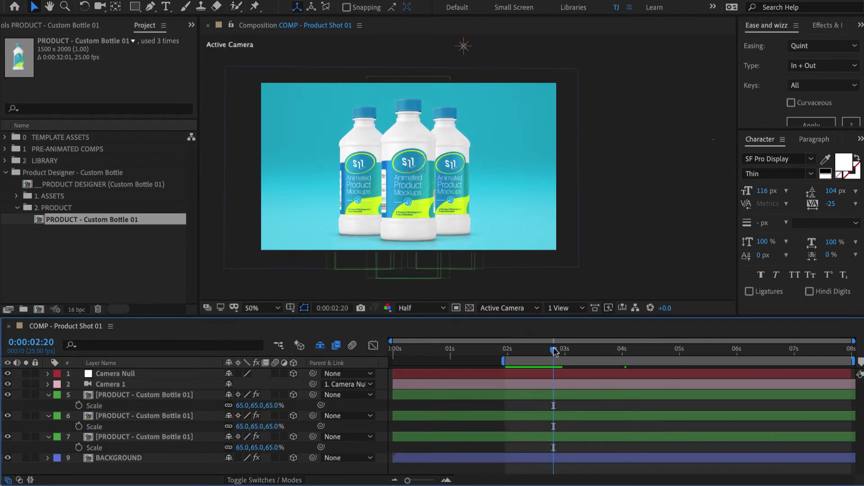
left_click(704, 354)
left_click_drag(704, 353, 738, 354)
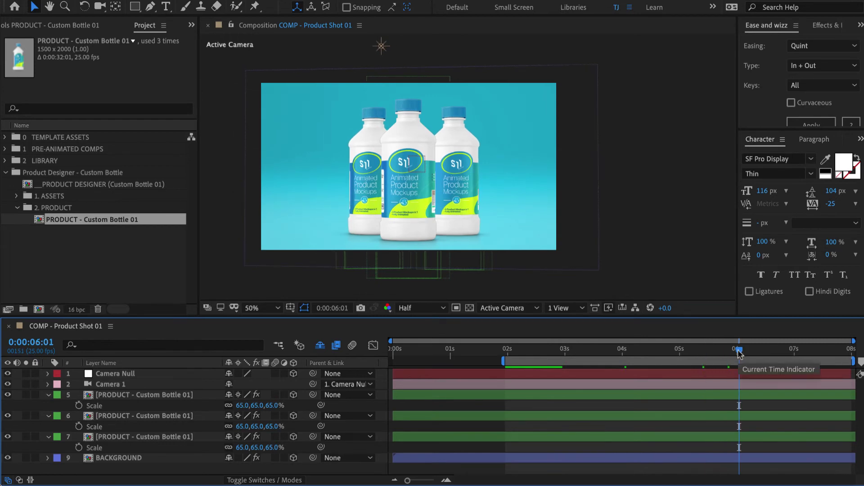